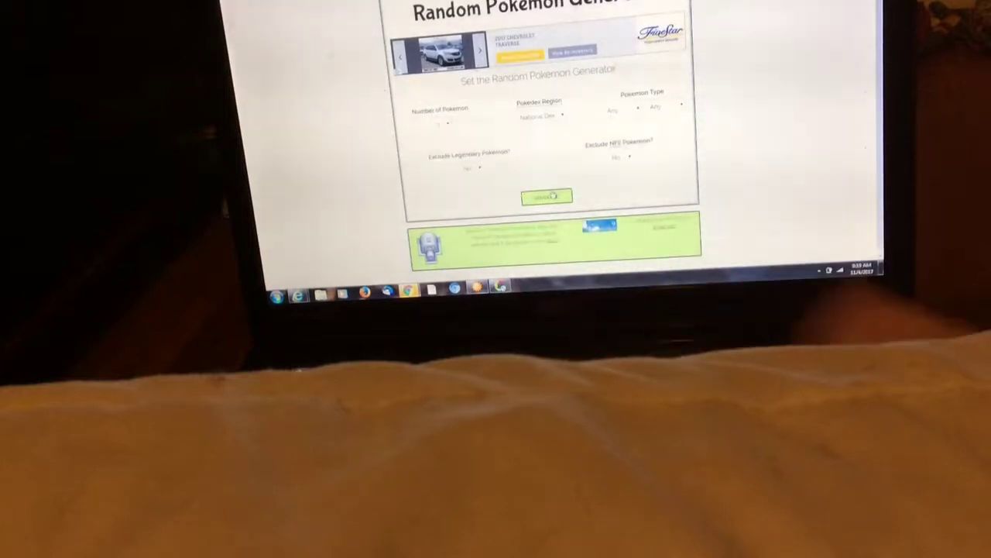
click(553, 196)
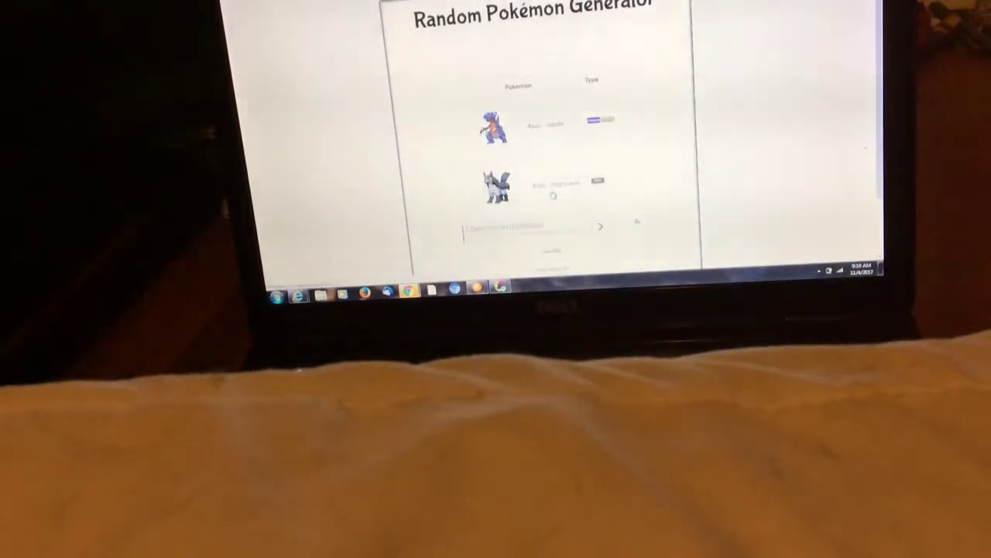